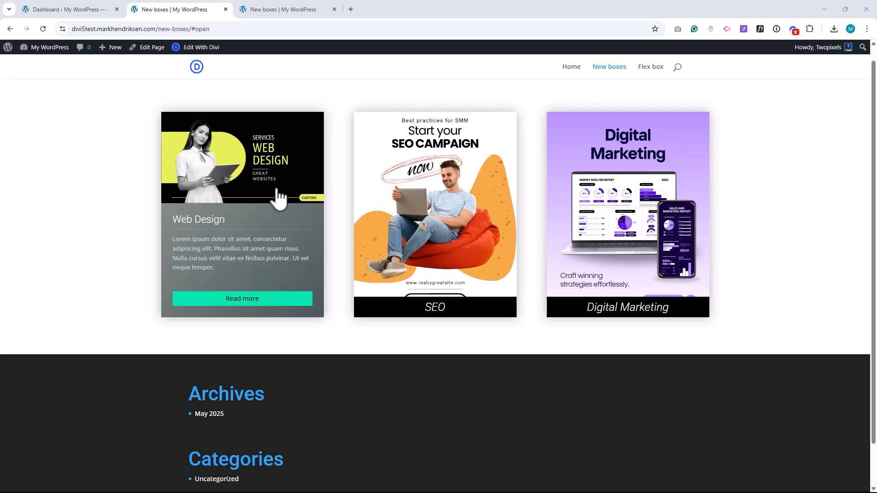
Preview the service boxes at phone size with the Samsung Galaxy S20 Ultra dimensions, opening the Web Design, SEO and Digital Marketing boxes
{"action": "right_click", "coordinate": [93, 188]}
{"action": "left_click", "coordinate": [127, 383]}
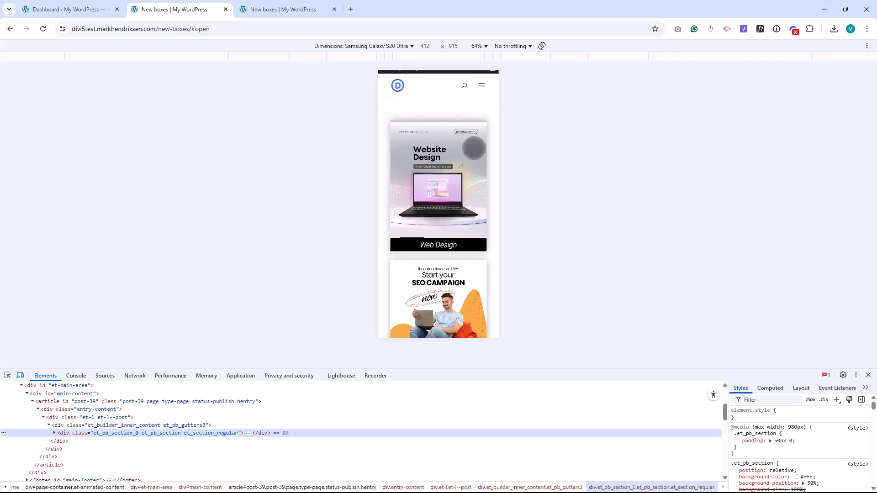
{"action": "left_click", "coordinate": [474, 147]}
{"action": "scroll", "coordinate": [493, 155], "scroll_direction": "down", "scroll_amount": 3}
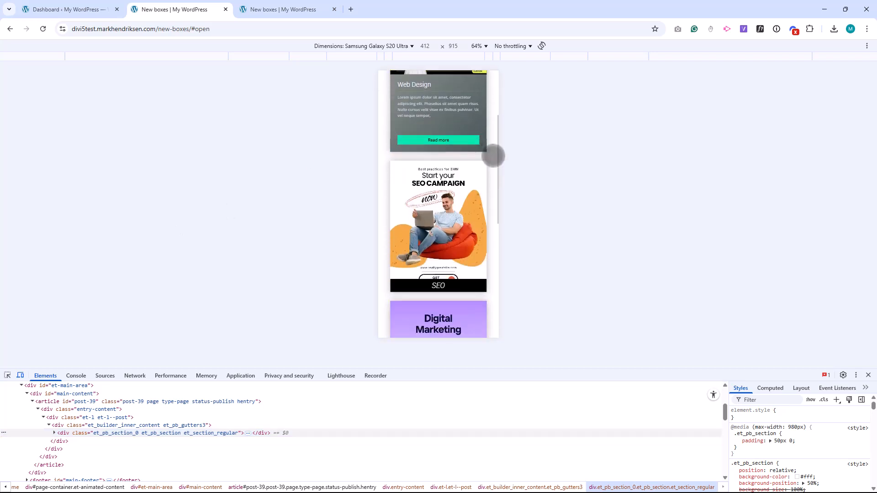
{"action": "scroll", "coordinate": [494, 156], "scroll_direction": "down", "scroll_amount": 1}
{"action": "left_click", "coordinate": [478, 158]}
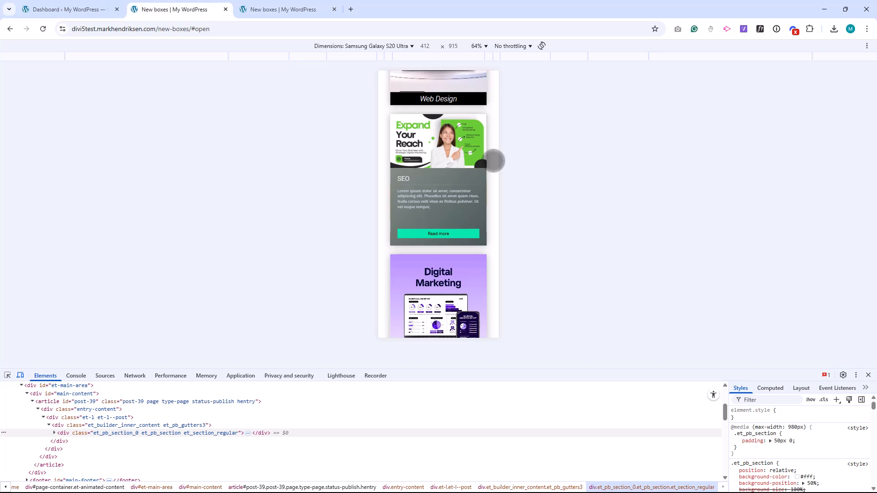
{"action": "scroll", "coordinate": [493, 160], "scroll_direction": "down", "scroll_amount": 3}
{"action": "left_click", "coordinate": [492, 169]}
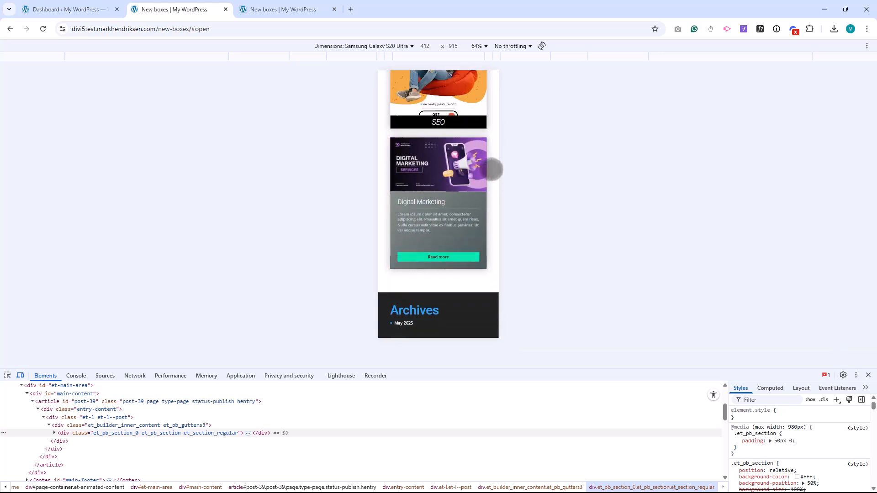
Inspect the Mouse Enter interaction of the first column on the New boxes page in the Divi builder
{"action": "left_click", "coordinate": [302, 12]}
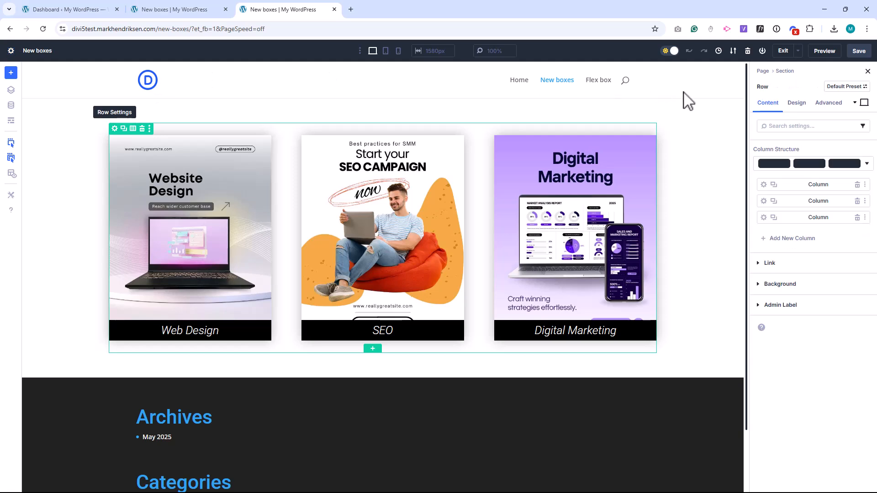
{"action": "left_click", "coordinate": [759, 185]}
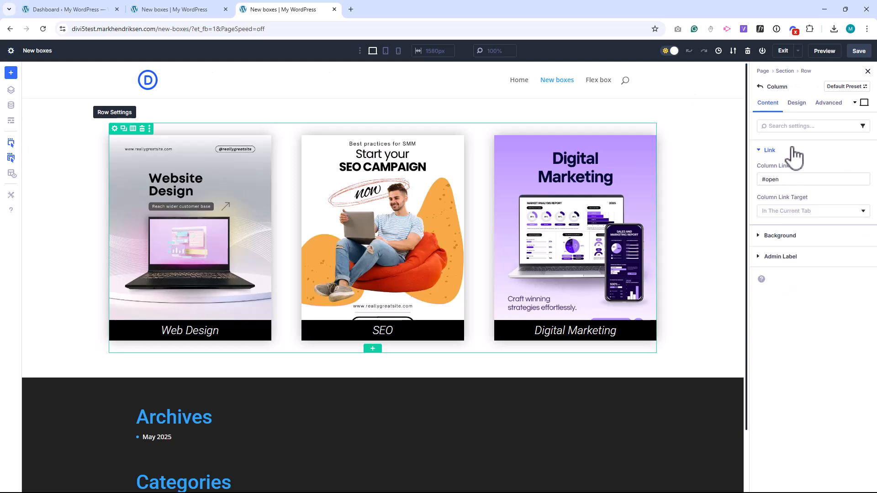
{"action": "left_click", "coordinate": [827, 104]}
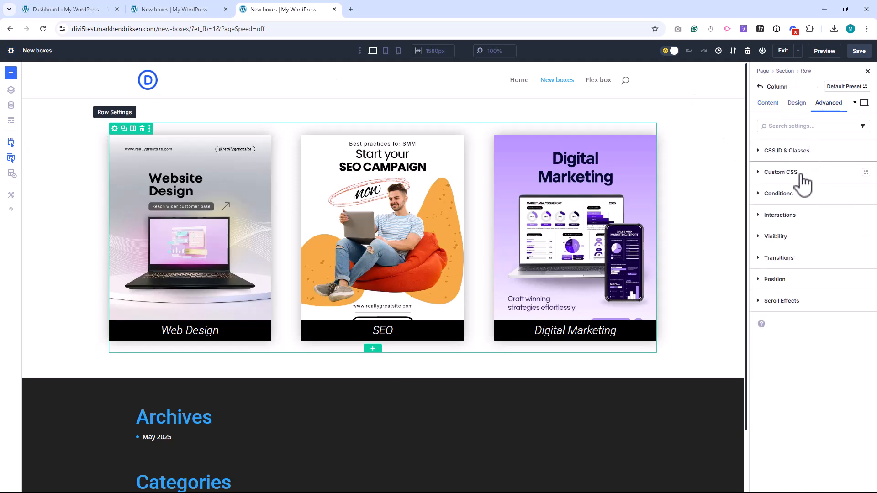
{"action": "left_click", "coordinate": [779, 215]}
{"action": "left_click", "coordinate": [764, 232]}
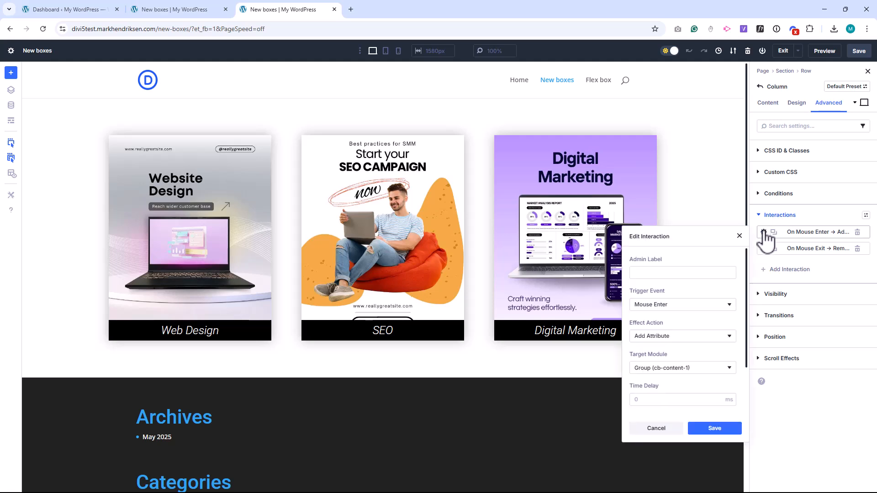
{"action": "left_click", "coordinate": [739, 236]}
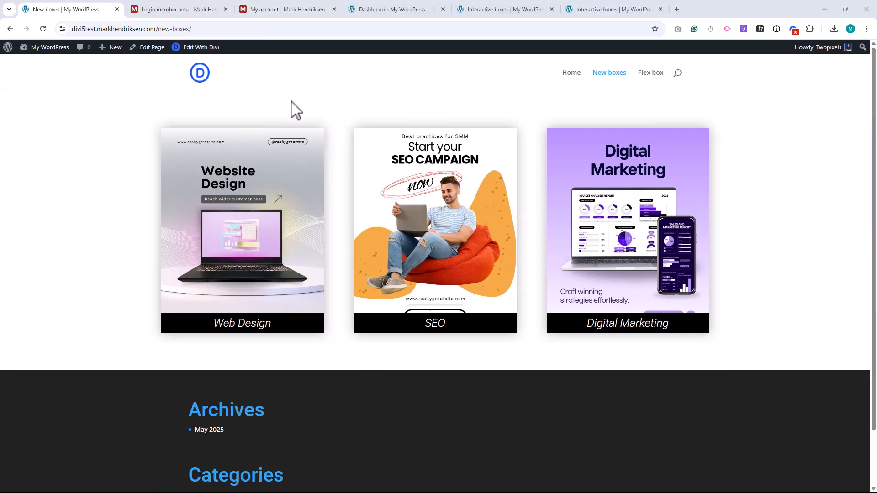
Browse the Members Area and the free membership page down to the tutorial resources, and look inside the Interactive service boxes folder
{"action": "left_click", "coordinate": [198, 8]}
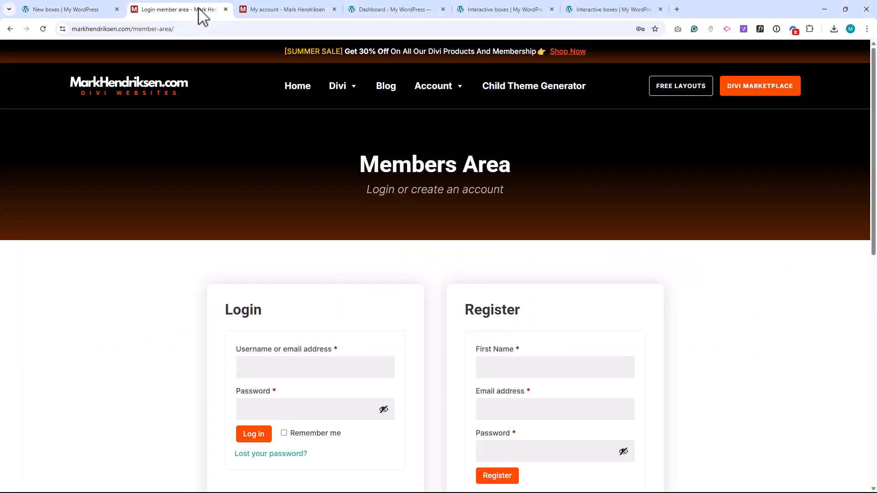
{"action": "scroll", "coordinate": [137, 182], "scroll_direction": "down", "scroll_amount": 2}
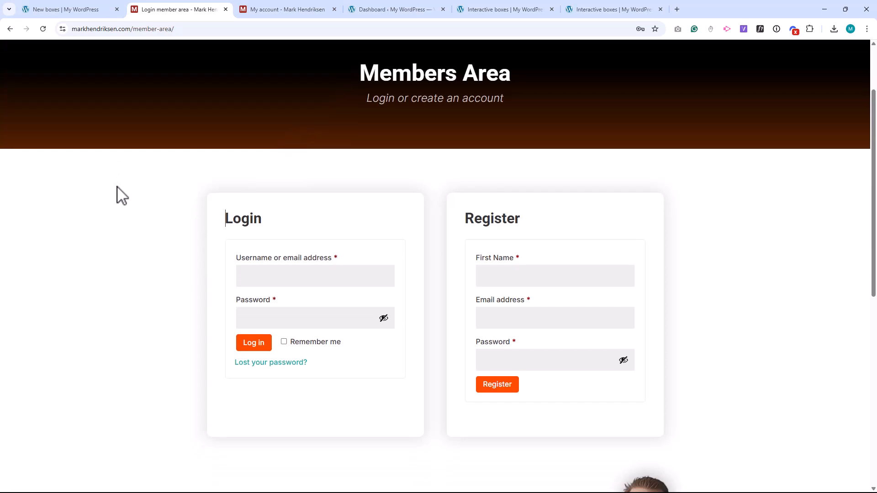
{"action": "left_click", "coordinate": [285, 7]}
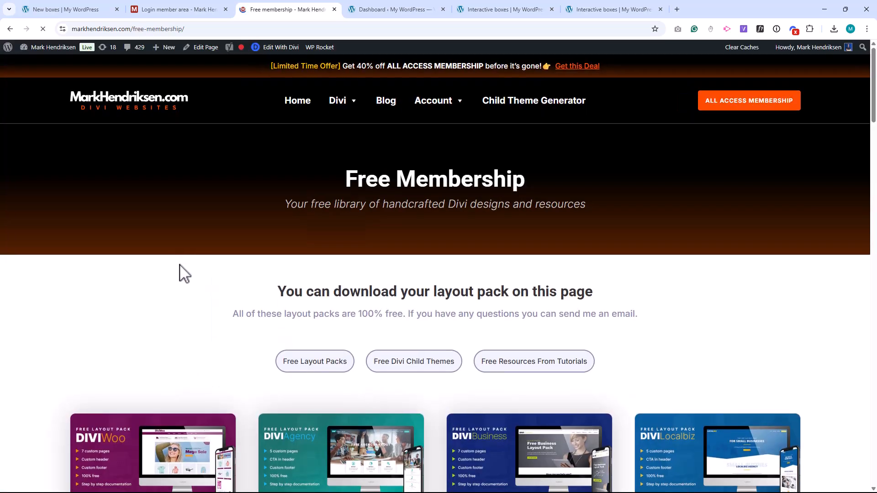
{"action": "scroll", "coordinate": [46, 268], "scroll_direction": "down", "scroll_amount": 20}
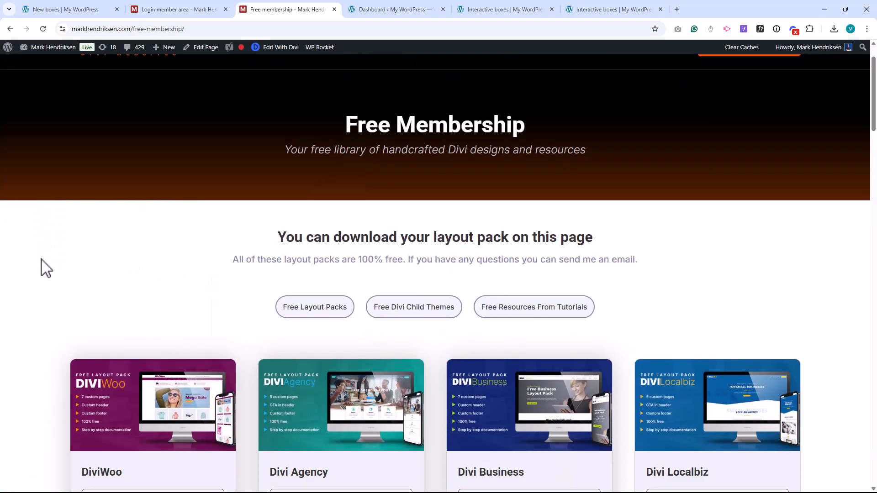
{"action": "scroll", "coordinate": [46, 269], "scroll_direction": "down", "scroll_amount": 18}
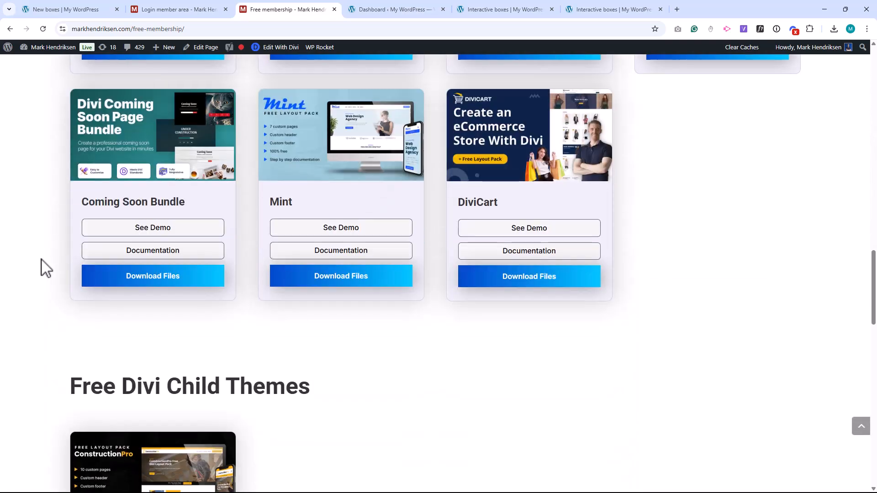
{"action": "scroll", "coordinate": [45, 268], "scroll_direction": "down", "scroll_amount": 2}
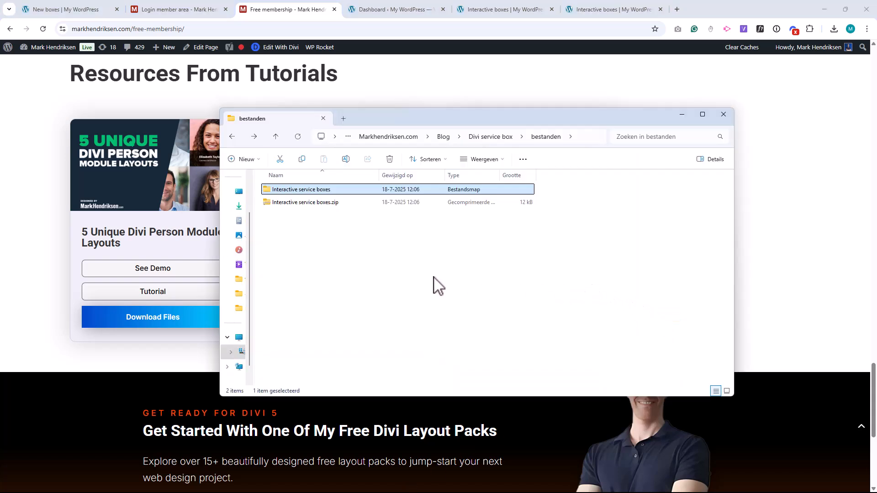
{"action": "double_click", "coordinate": [281, 190]}
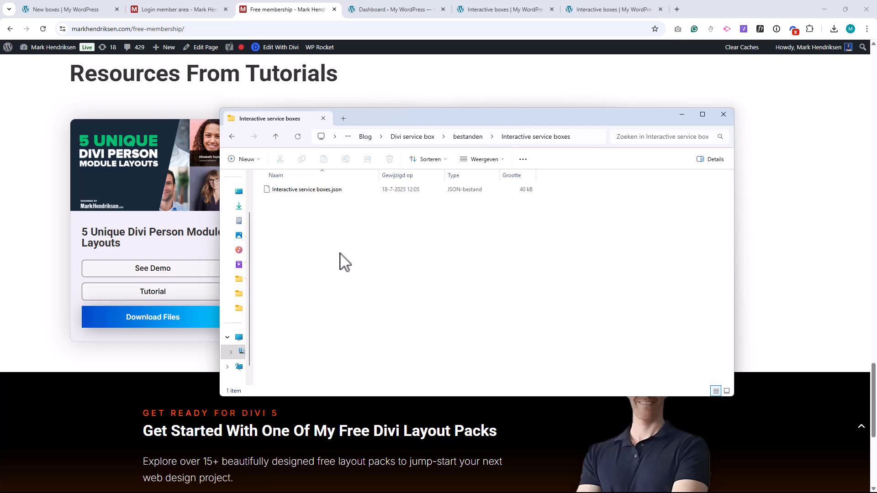
{"action": "left_click", "coordinate": [681, 115]}
Import the layout file Interactive service boxes.json into the Divi Library of the WordPress site
{"action": "left_click", "coordinate": [405, 14]}
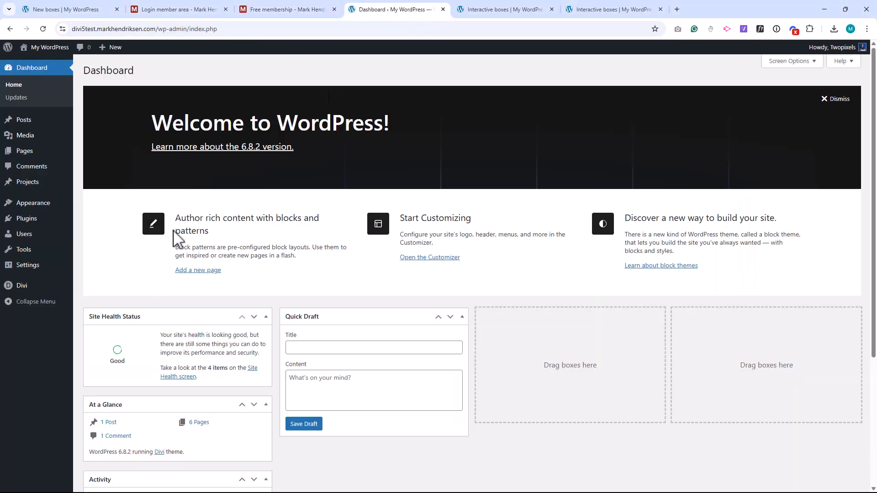
{"action": "mouse_move", "coordinate": [28, 287]}
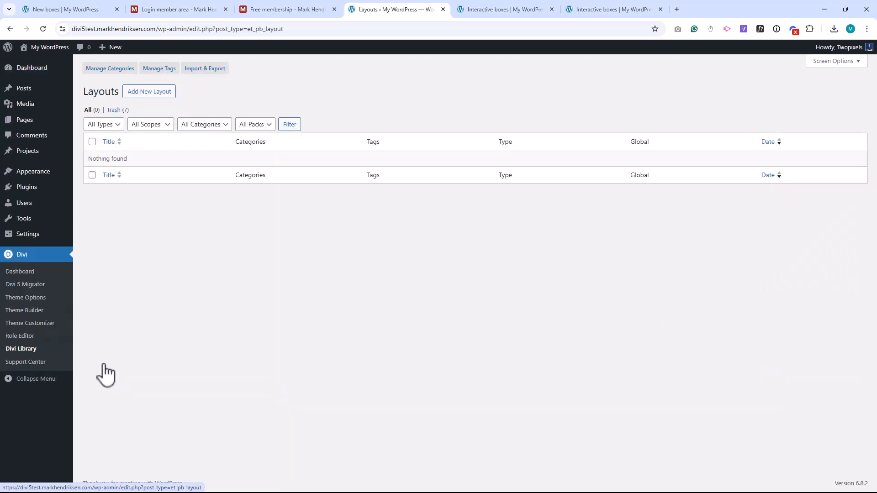
{"action": "left_click", "coordinate": [219, 70]}
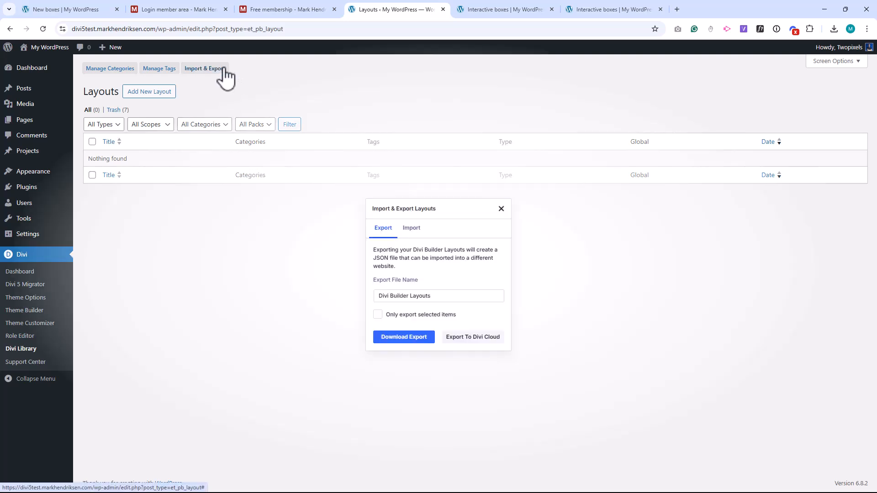
{"action": "left_click", "coordinate": [411, 228]}
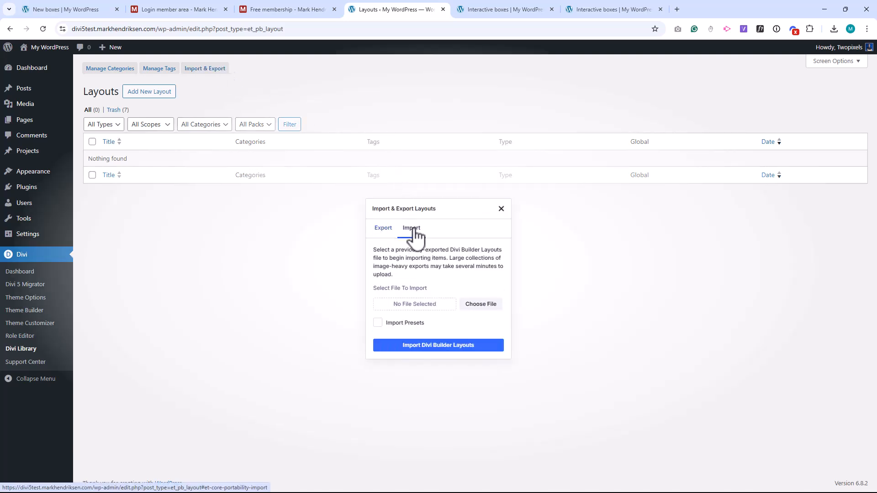
{"action": "left_click", "coordinate": [481, 304]}
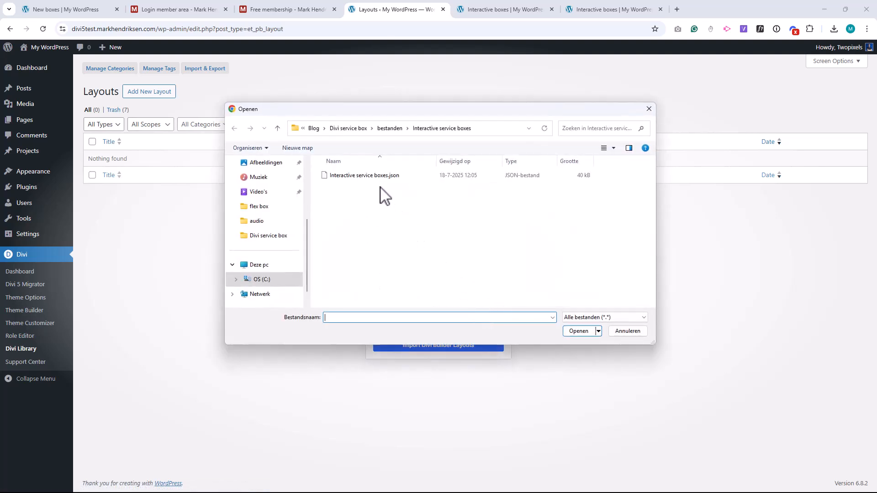
{"action": "left_click", "coordinate": [372, 177]}
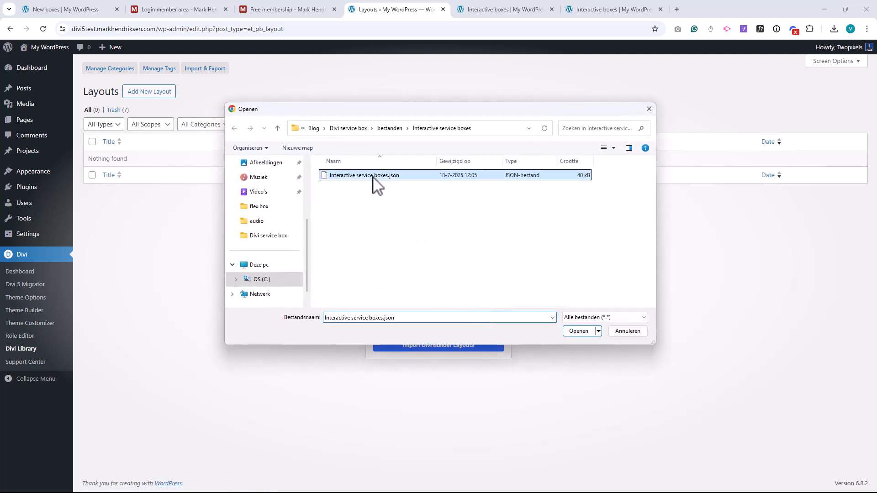
{"action": "left_click", "coordinate": [580, 331]}
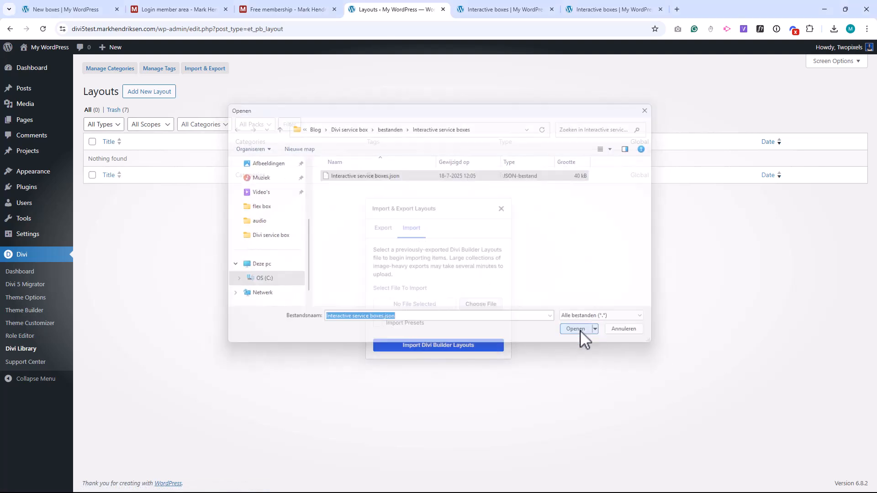
{"action": "left_click", "coordinate": [469, 348]}
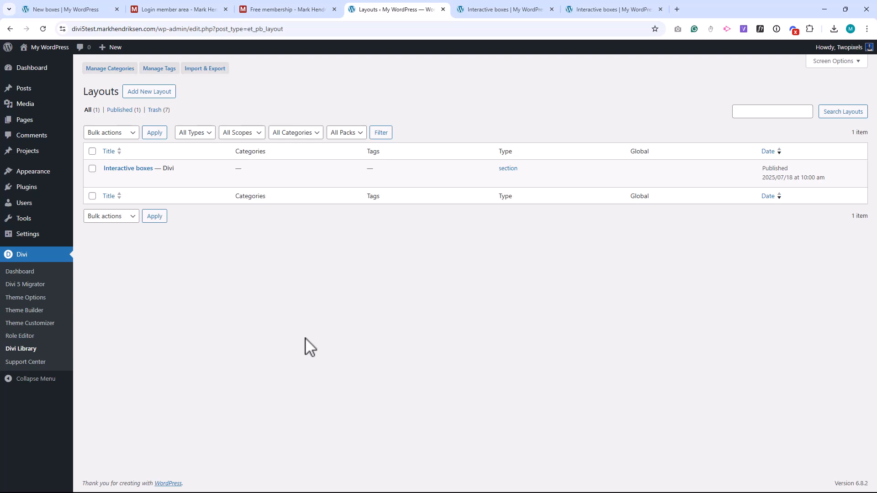
Open the Interactive boxes page in the Divi builder and insert the Interactive Boxes section from the library
{"action": "left_click", "coordinate": [515, 13]}
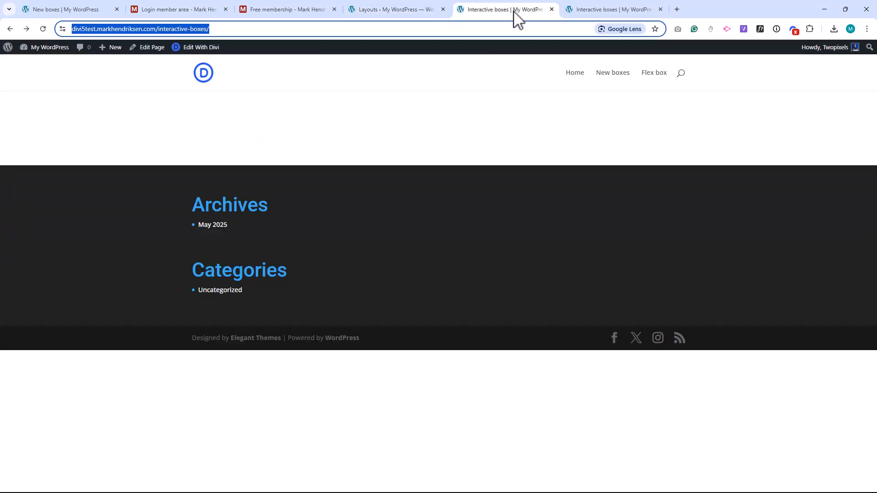
{"action": "left_click", "coordinate": [214, 49]}
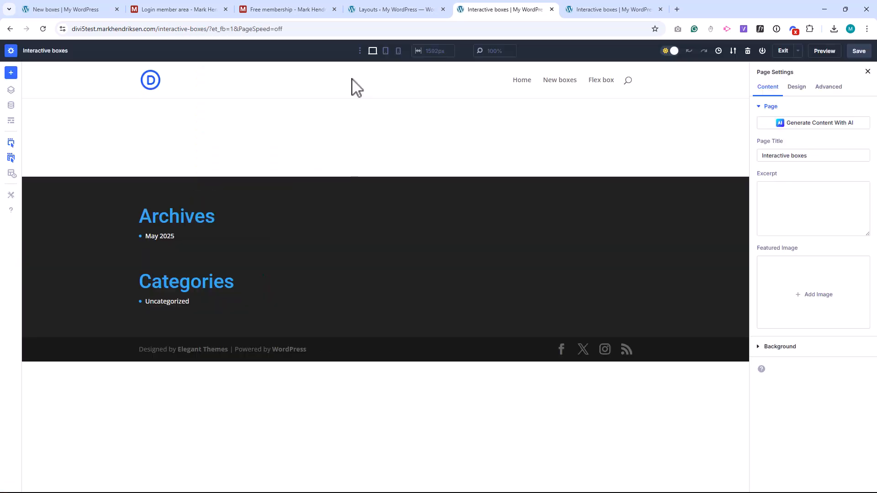
{"action": "left_click", "coordinate": [387, 179]}
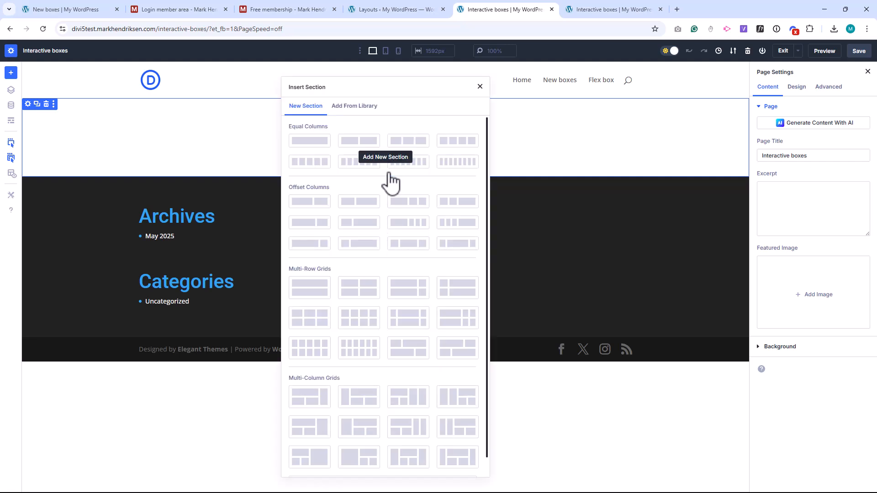
{"action": "left_click", "coordinate": [370, 106]}
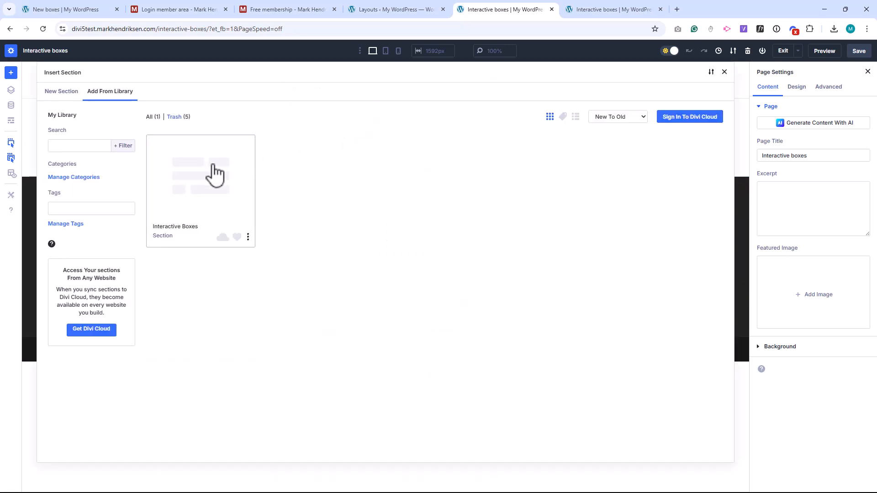
{"action": "left_click", "coordinate": [214, 174]}
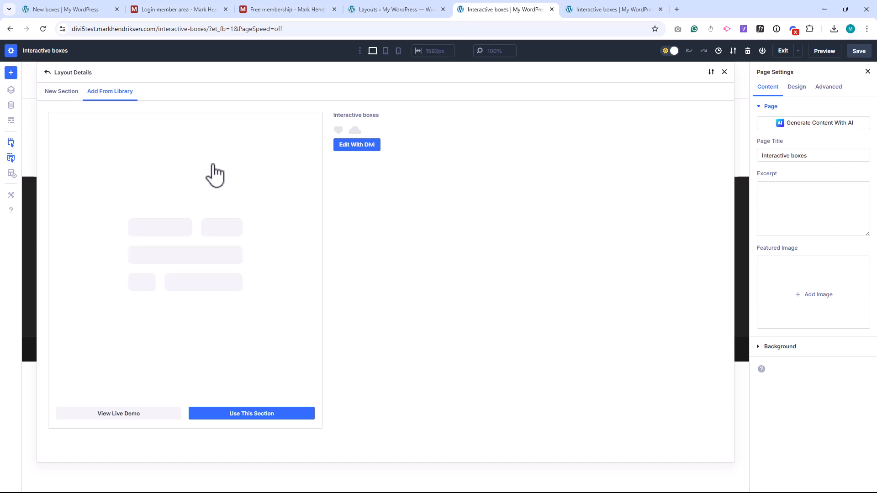
{"action": "left_click", "coordinate": [292, 416]}
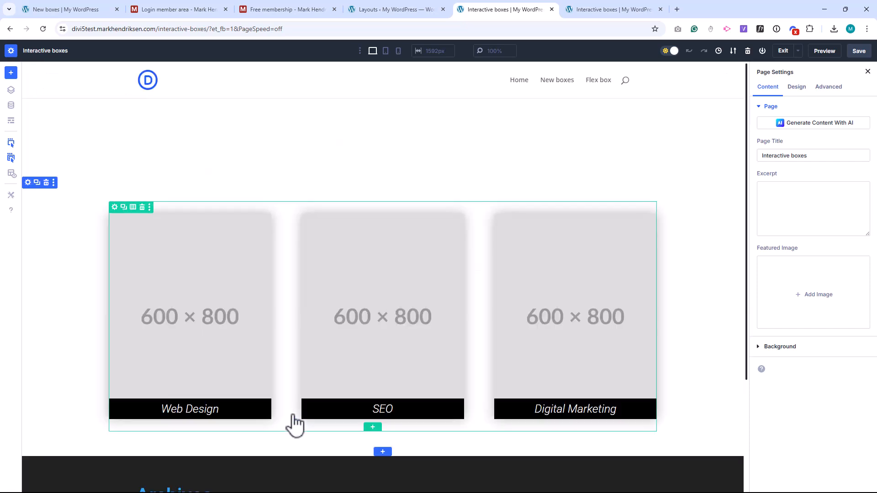
Set the first column's background image to the 600 by 800 Website Design picture, Ontwerp-zonder-titel-1.jpg, from the media library
{"action": "scroll", "coordinate": [69, 294], "scroll_direction": "down", "scroll_amount": 1}
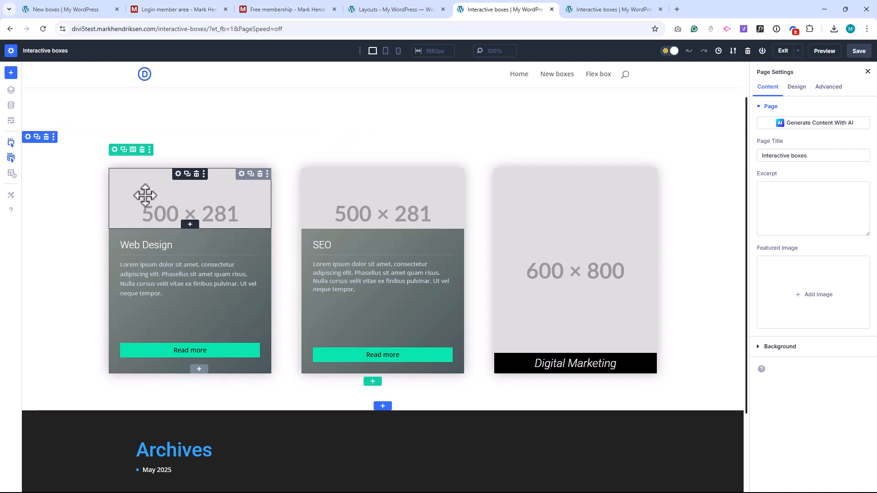
{"action": "left_click", "coordinate": [114, 149]}
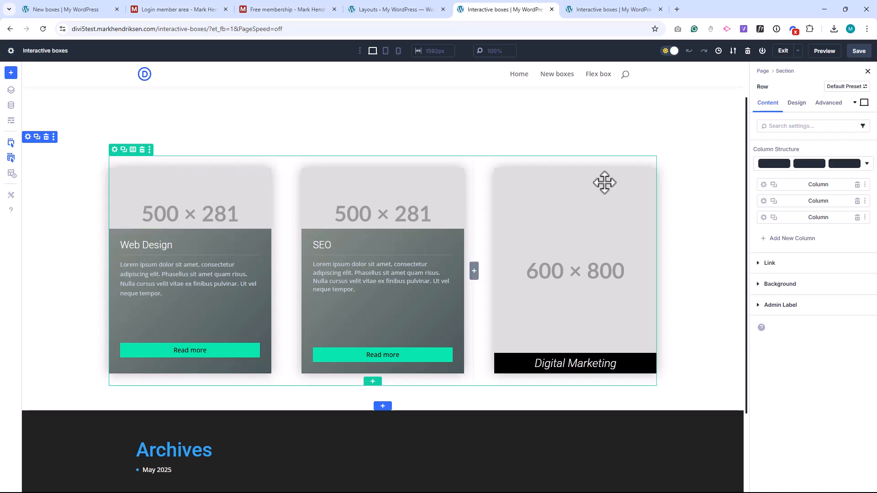
{"action": "left_click", "coordinate": [763, 185]}
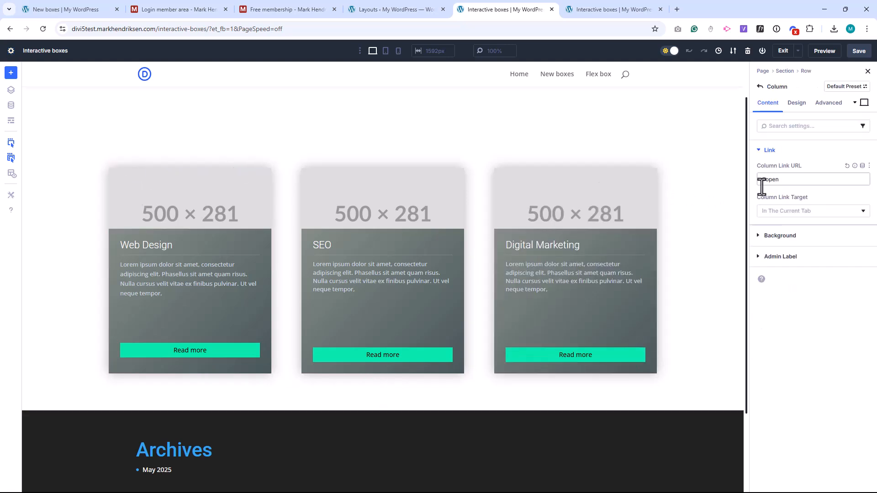
{"action": "left_click", "coordinate": [762, 234]}
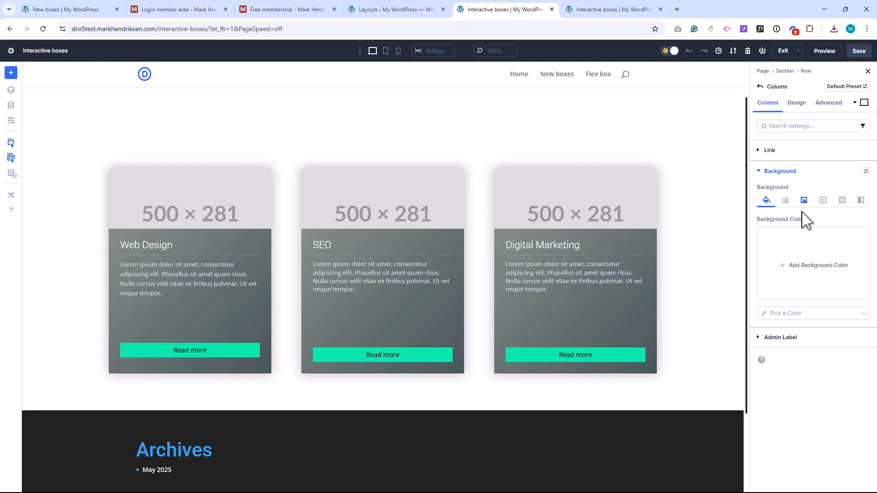
{"action": "left_click", "coordinate": [803, 200]}
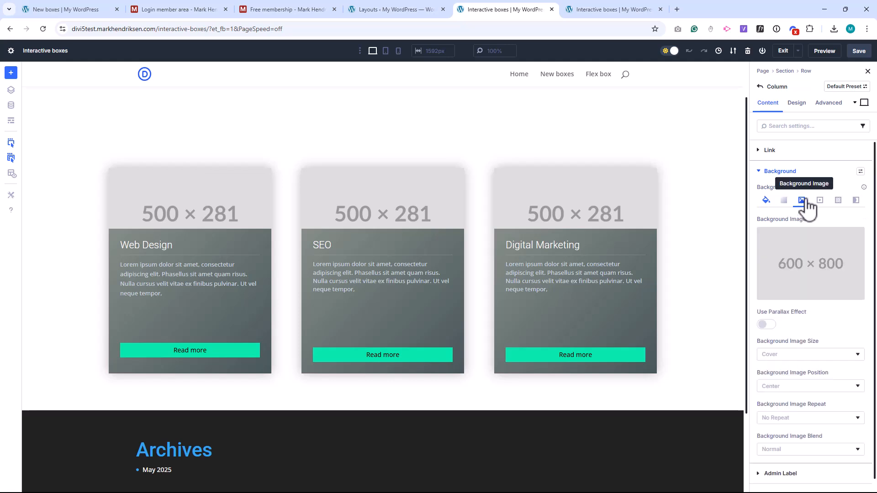
{"action": "left_click", "coordinate": [810, 245]}
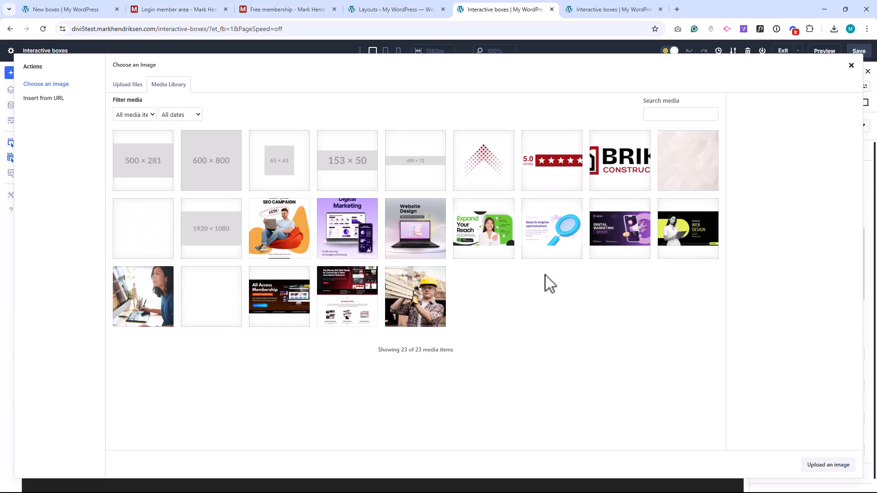
{"action": "left_click", "coordinate": [426, 233]}
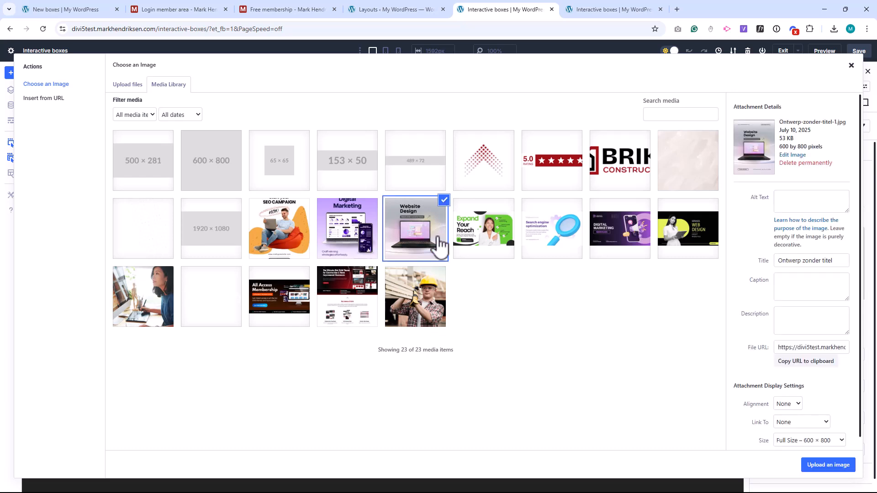
{"action": "left_click", "coordinate": [822, 465]}
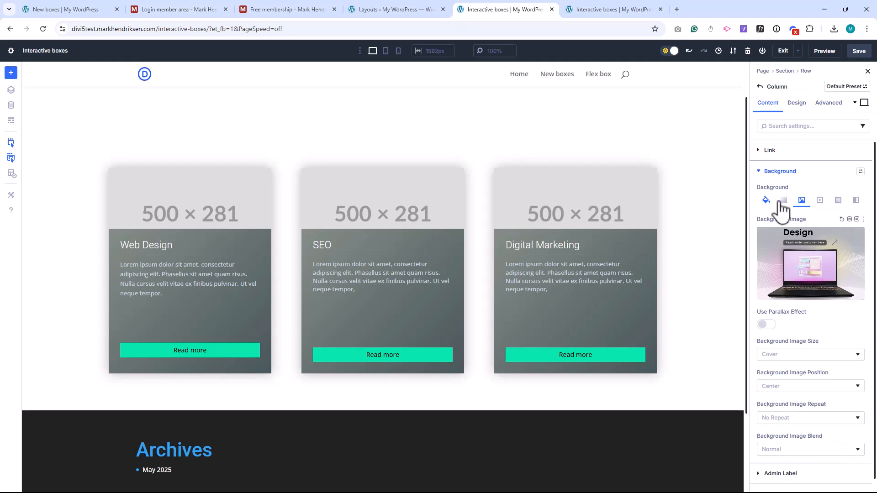
Set the second column's background image to the SEO Campaign picture from the media library
{"action": "left_click", "coordinate": [759, 86]}
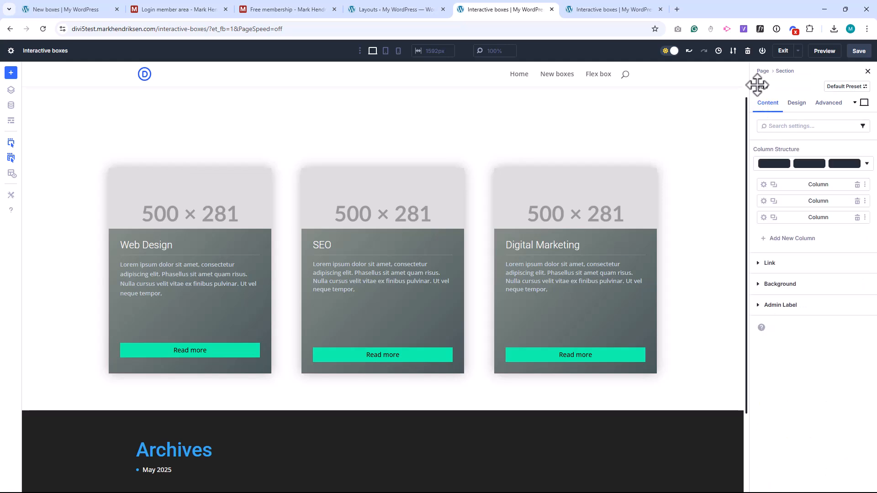
{"action": "left_click", "coordinate": [763, 201]}
{"action": "left_click", "coordinate": [779, 236]}
{"action": "left_click", "coordinate": [802, 200]}
{"action": "left_click", "coordinate": [802, 233]}
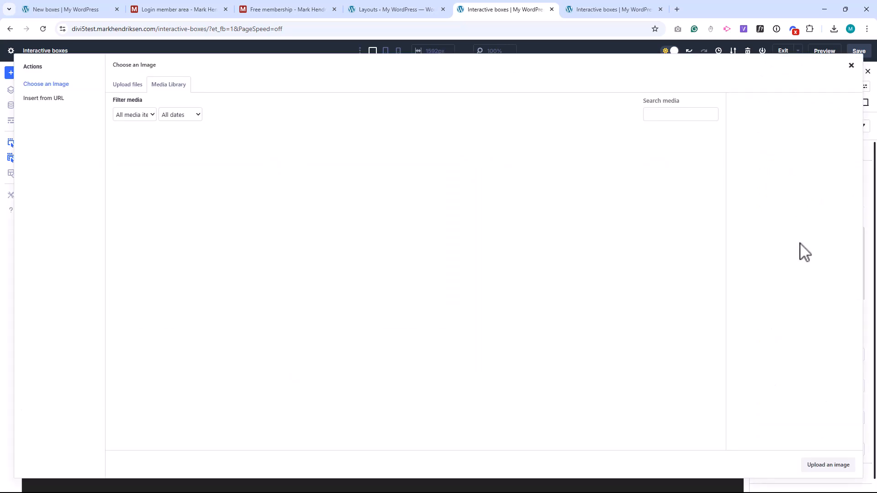
{"action": "left_click", "coordinate": [279, 228]}
{"action": "left_click", "coordinate": [817, 465]}
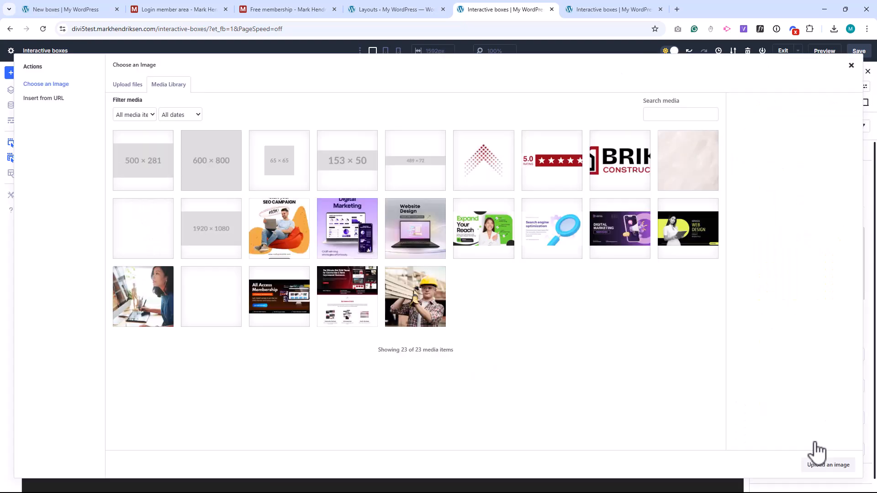
Set the third column's background image to the Digital Marketing picture, Website.jpg, from the media library
{"action": "left_click", "coordinate": [759, 88]}
{"action": "left_click", "coordinate": [763, 218]}
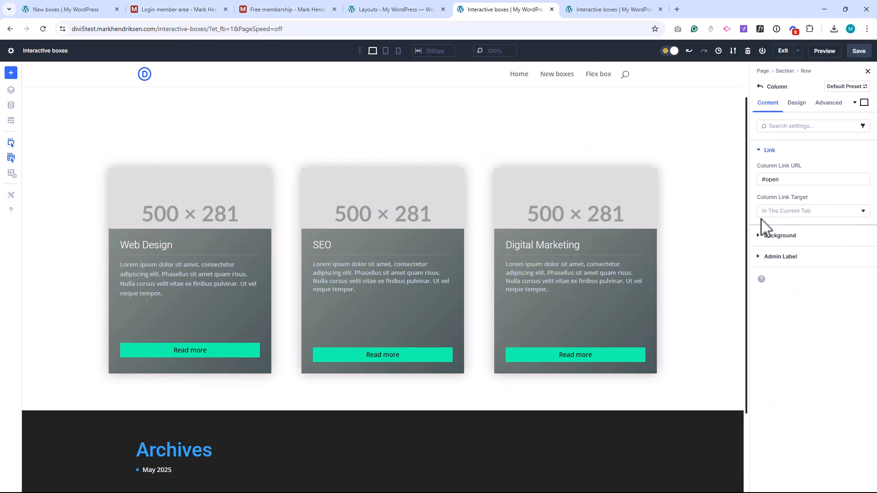
{"action": "left_click", "coordinate": [777, 248]}
{"action": "left_click", "coordinate": [801, 200]}
{"action": "left_click", "coordinate": [807, 249]}
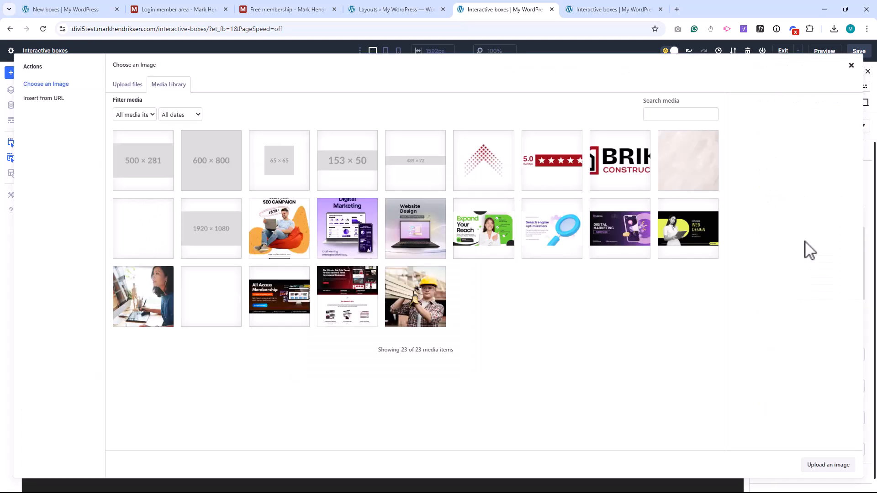
{"action": "left_click", "coordinate": [344, 233]}
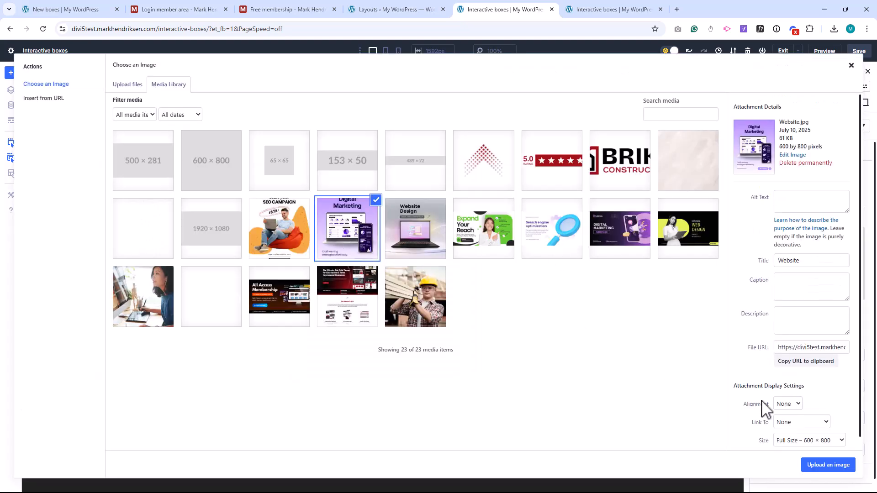
{"action": "left_click", "coordinate": [824, 465]}
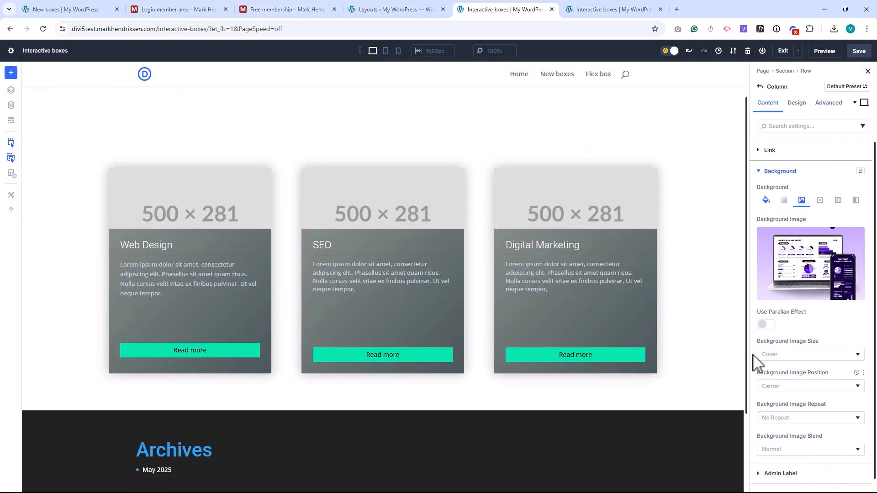
Switch to the wireframe view and replace the image in the cb-content-1 group with the Web Design picture 1.jpg
{"action": "left_click", "coordinate": [10, 121]}
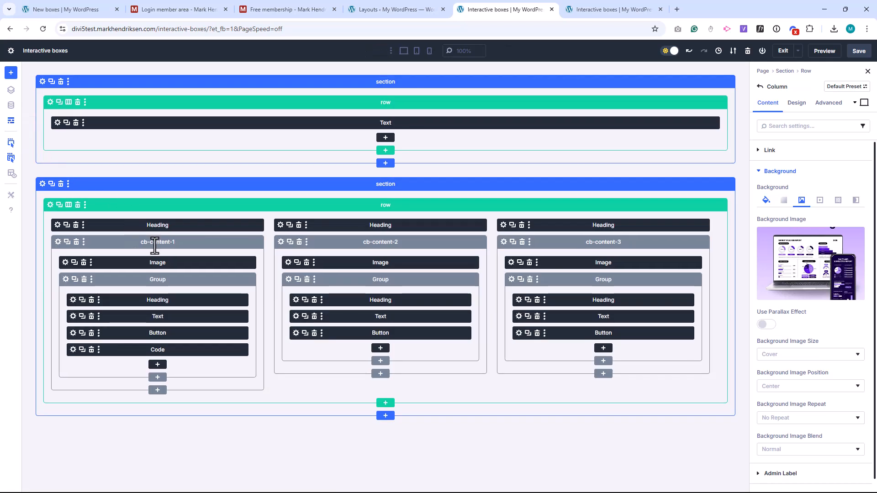
{"action": "left_click", "coordinate": [190, 262]}
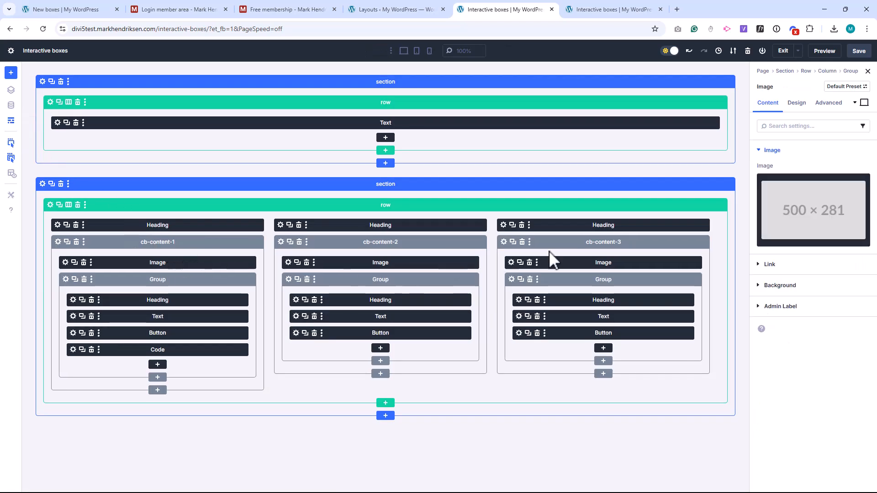
{"action": "left_click", "coordinate": [789, 237]}
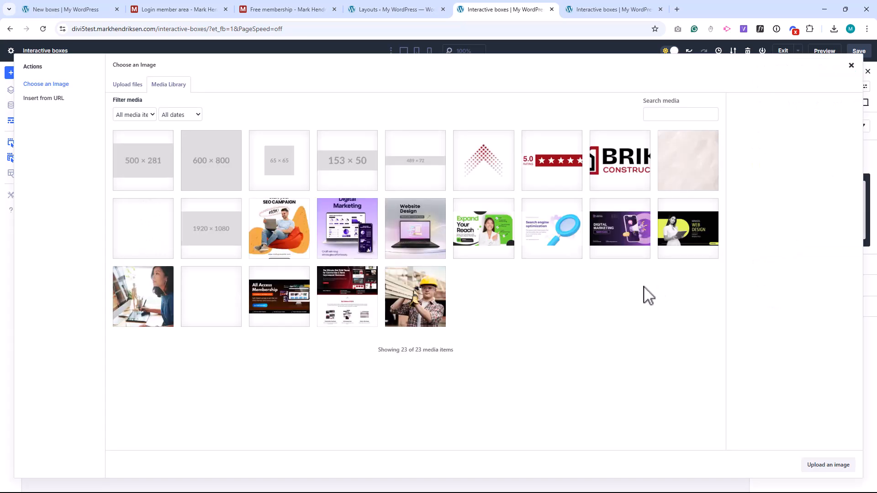
{"action": "left_click", "coordinate": [686, 244]}
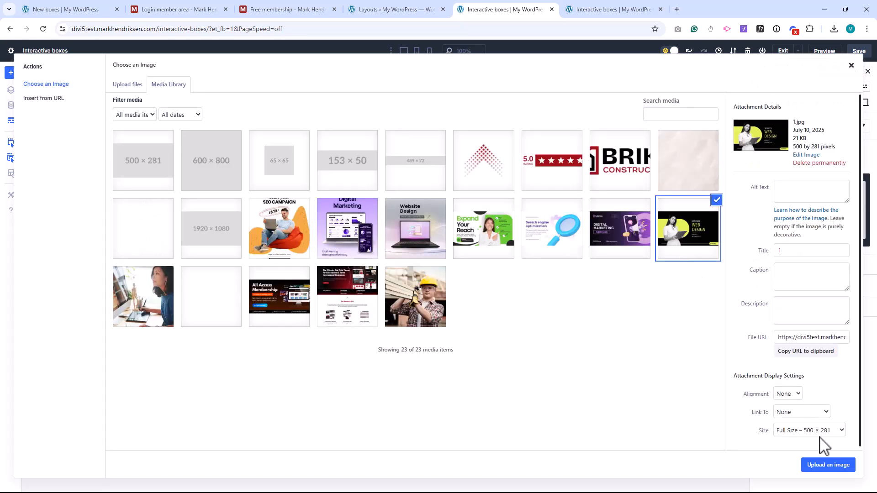
{"action": "left_click", "coordinate": [828, 464]}
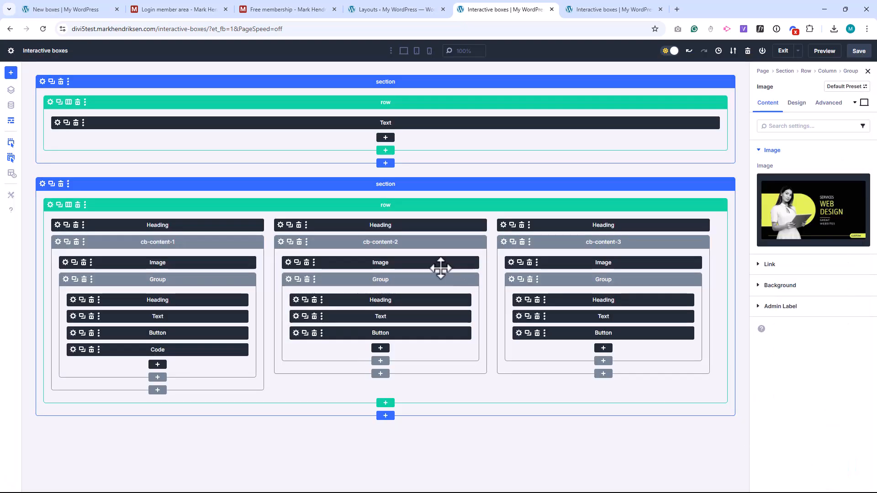
Replace the image in the cb-content-2 group with the Expand Your Reach picture 4.jpg
{"action": "key", "text": "ctrl+z"}
{"action": "left_click", "coordinate": [796, 223]}
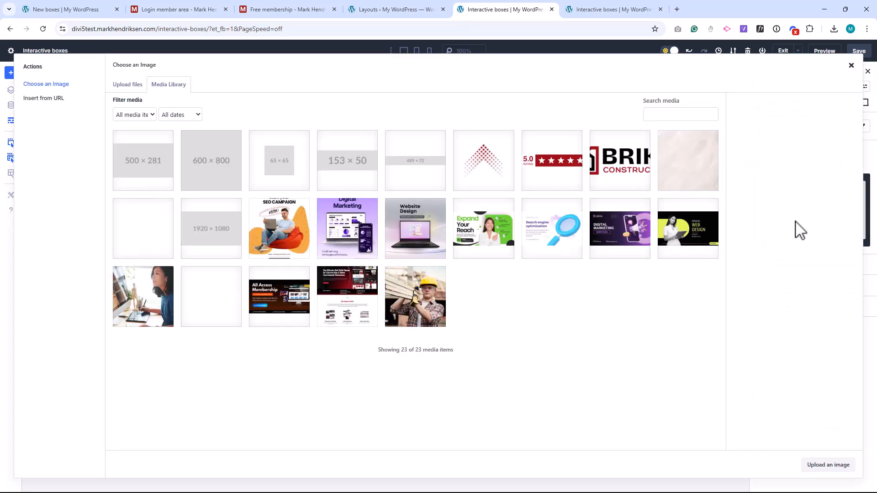
{"action": "left_click", "coordinate": [497, 237]}
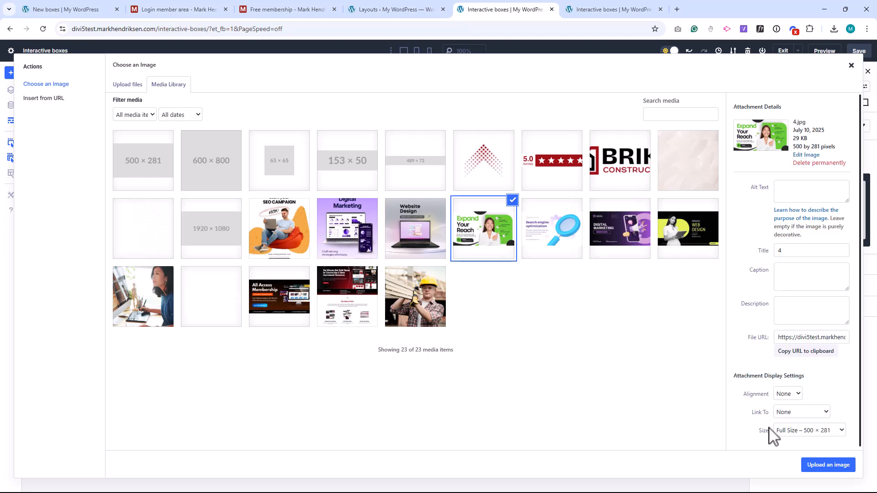
{"action": "left_click", "coordinate": [826, 465]}
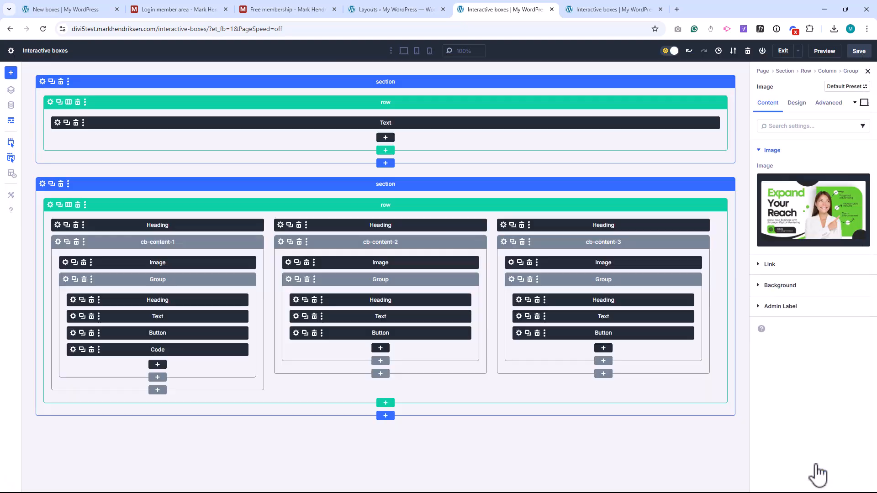
Replace the image in the cb-content-3 group with the Digital Marketing picture 3.jpg
{"action": "left_click", "coordinate": [622, 263]}
{"action": "left_click", "coordinate": [794, 228]}
{"action": "left_click", "coordinate": [635, 254]}
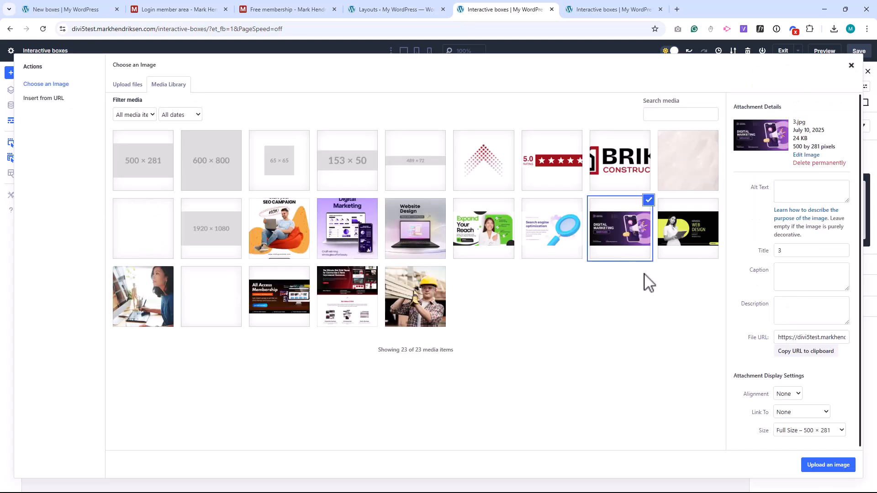
{"action": "left_click", "coordinate": [826, 465]}
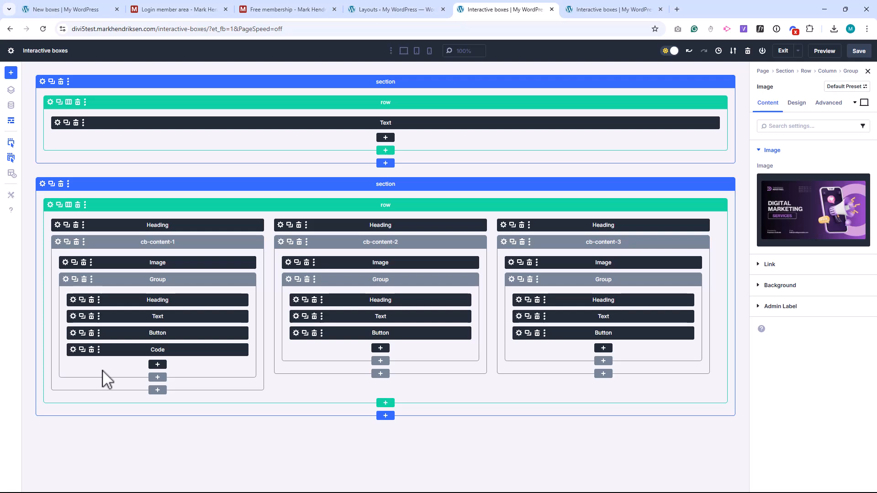
Copy the CSS between the style tags of the first box's Code module into the Divi Theme Options Custom CSS and save the changes
{"action": "left_click", "coordinate": [123, 350]}
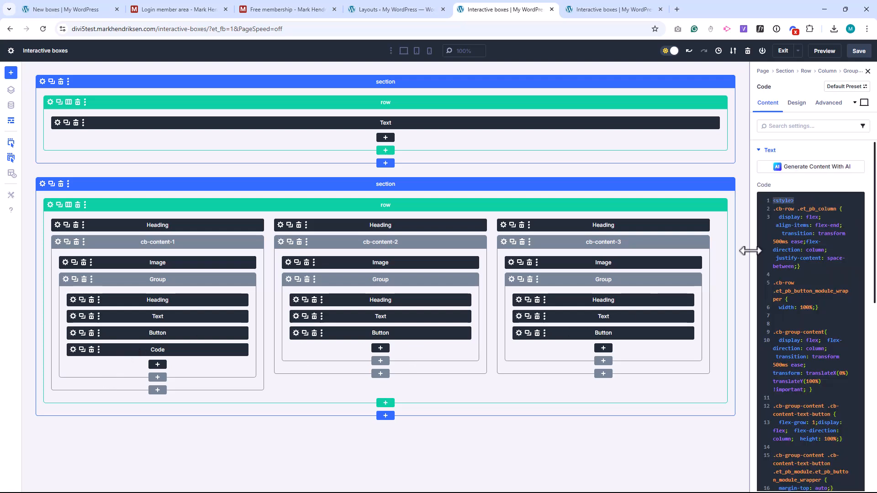
{"action": "left_click_drag", "start_coordinate": [749, 249], "coordinate": [718, 364]}
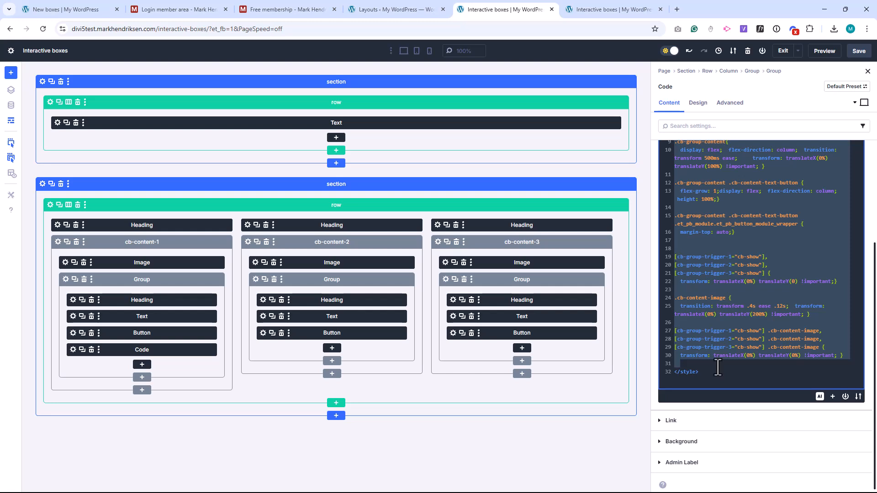
{"action": "left_click", "coordinate": [415, 10]}
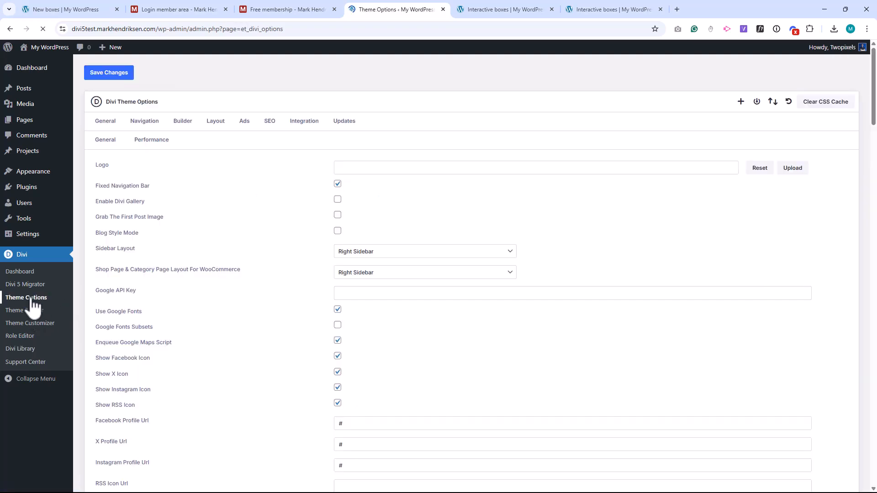
{"action": "scroll", "coordinate": [191, 297], "scroll_direction": "down", "scroll_amount": 6}
{"action": "scroll", "coordinate": [187, 288], "scroll_direction": "down", "scroll_amount": 2}
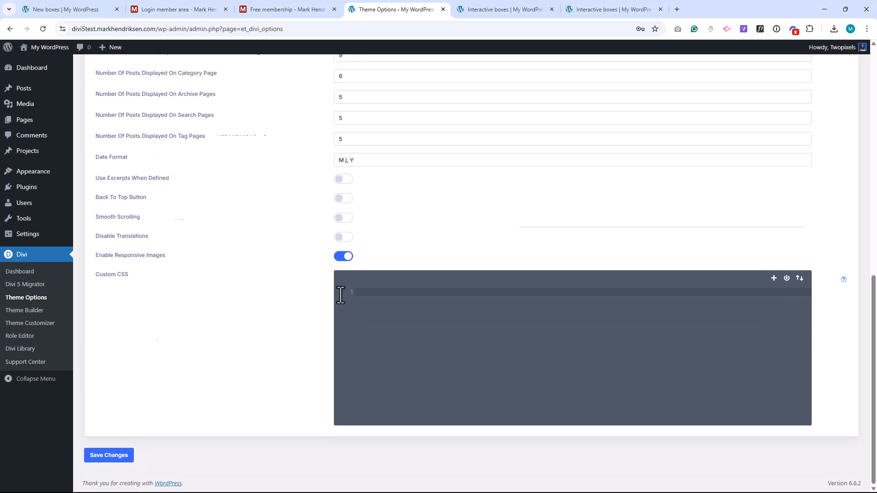
{"action": "left_click", "coordinate": [356, 290]}
{"action": "key", "text": "ctrl+v"}
{"action": "left_click", "coordinate": [116, 455]}
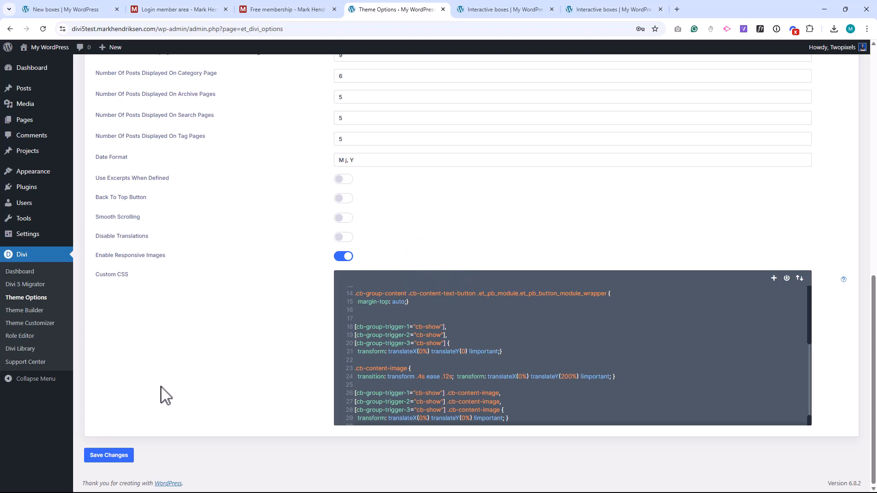
Delete the Code module from the first box on the Interactive boxes page and save the page
{"action": "left_click", "coordinate": [498, 10]}
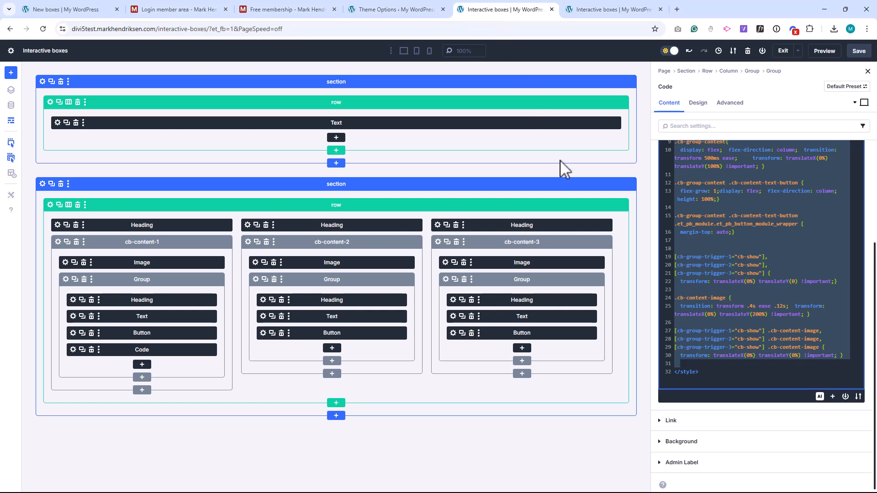
{"action": "left_click", "coordinate": [91, 350]}
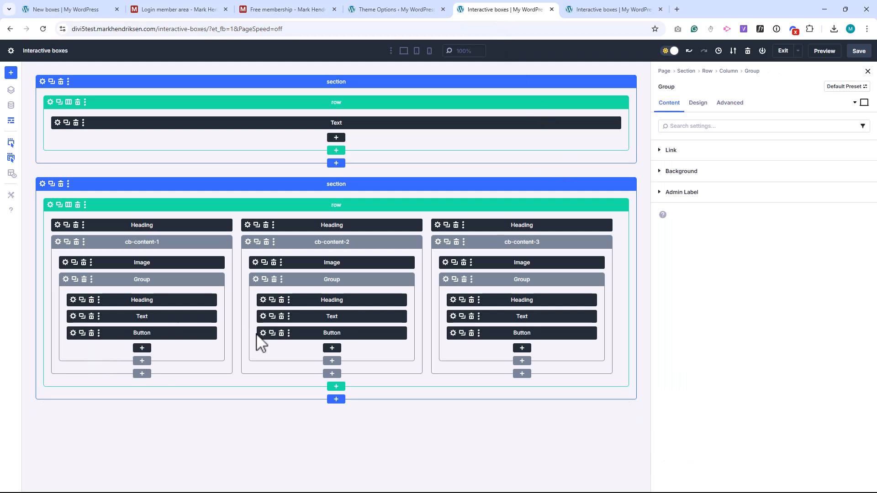
{"action": "left_click", "coordinate": [858, 51]}
Switch the page from wireframe to the visual layout and open the Interactions settings of the boxes row's first column
{"action": "left_click", "coordinate": [11, 120]}
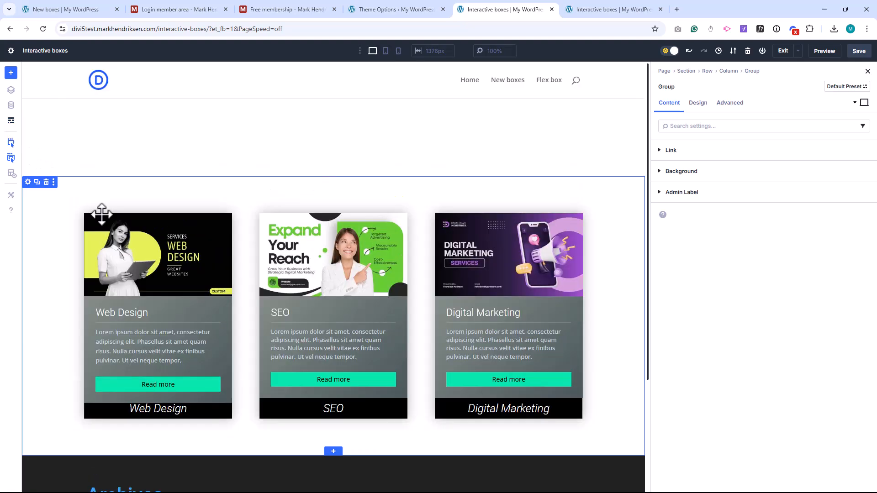
{"action": "left_click", "coordinate": [90, 208]}
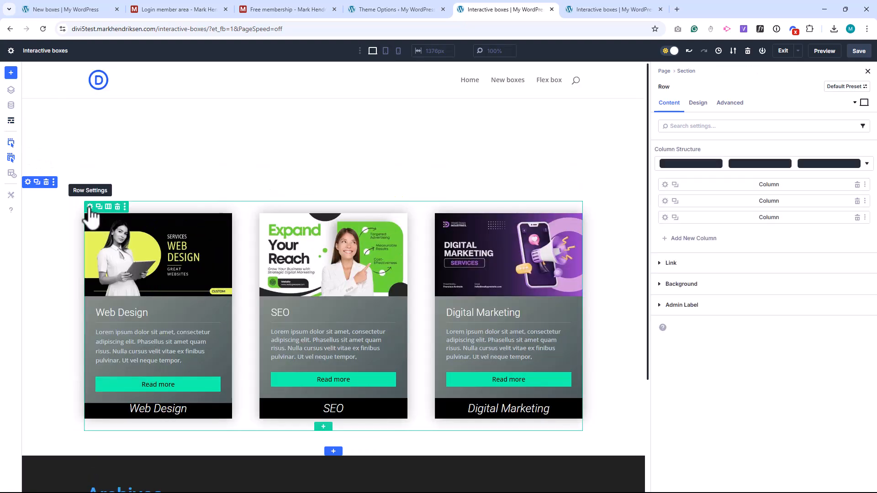
{"action": "left_click", "coordinate": [664, 184]}
{"action": "left_click", "coordinate": [738, 106]}
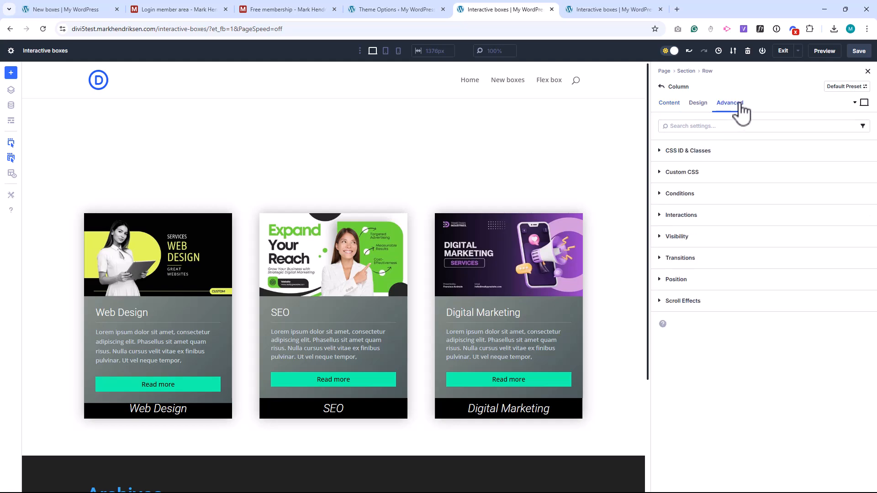
{"action": "left_click", "coordinate": [659, 215]}
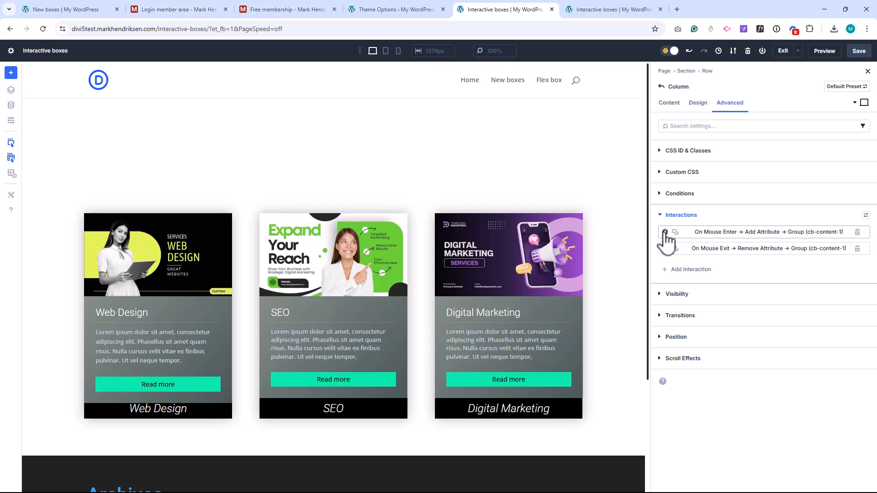
Examine the first column's Mouse Enter interaction, including its effect action, target module, attribute name and attribute value, and close it without changes
{"action": "left_click", "coordinate": [665, 232]}
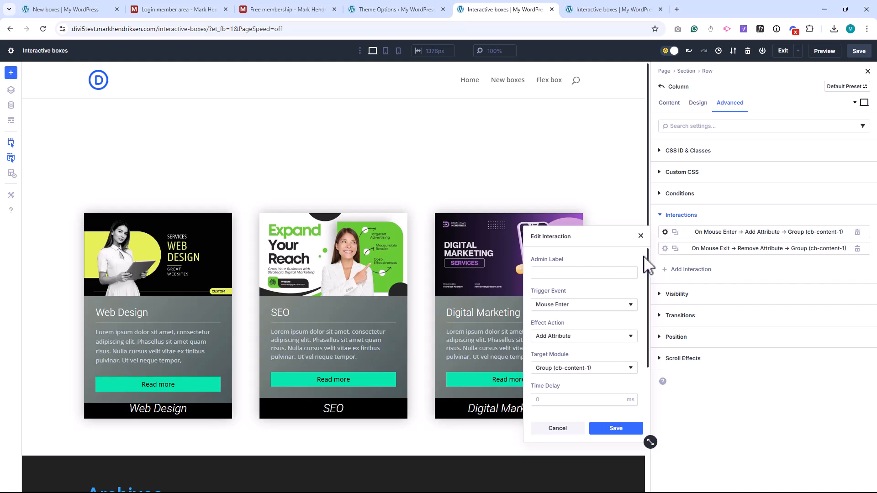
{"action": "scroll", "coordinate": [642, 262], "scroll_direction": "down", "scroll_amount": 2}
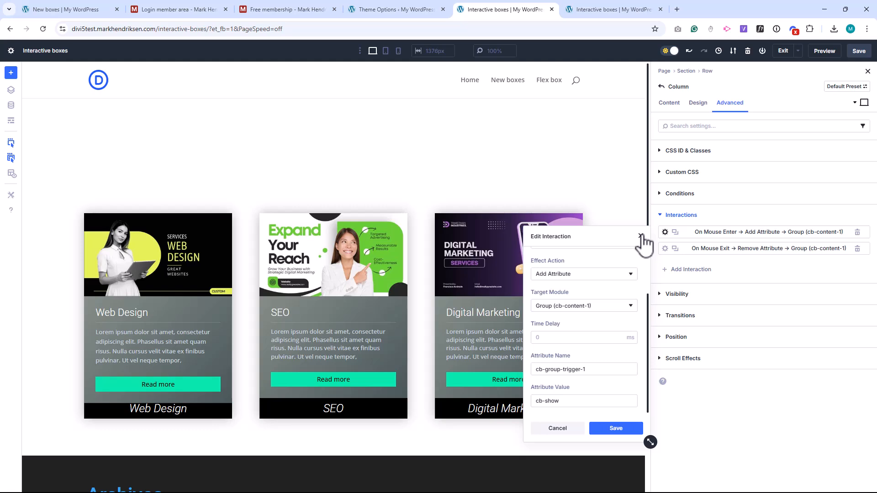
{"action": "left_click", "coordinate": [641, 235]}
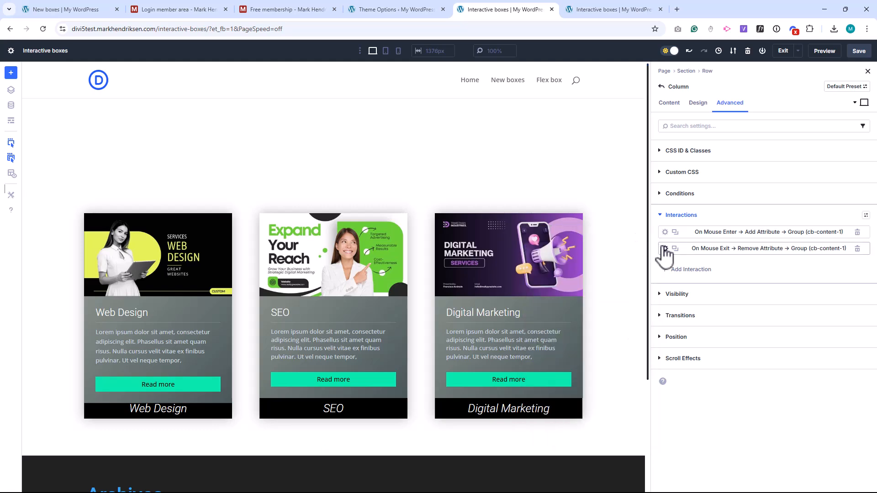
Examine all settings of the first column's Mouse Exit interaction, including its attribute name and value, and switch to the live Interactive boxes page
{"action": "left_click", "coordinate": [665, 248]}
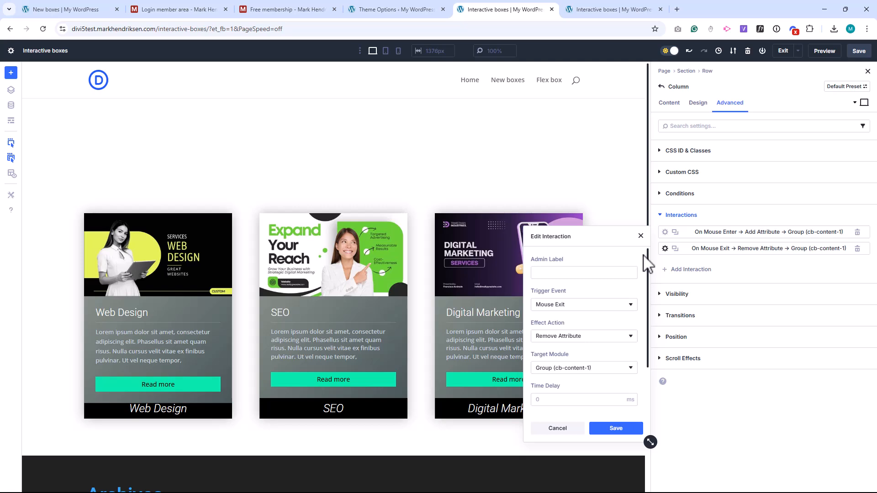
{"action": "scroll", "coordinate": [647, 264], "scroll_direction": "down", "scroll_amount": 2}
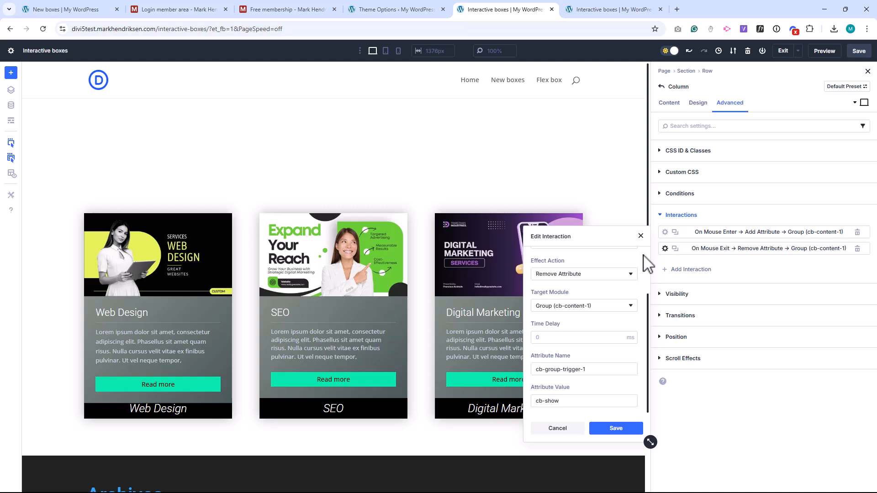
{"action": "left_click", "coordinate": [602, 10]}
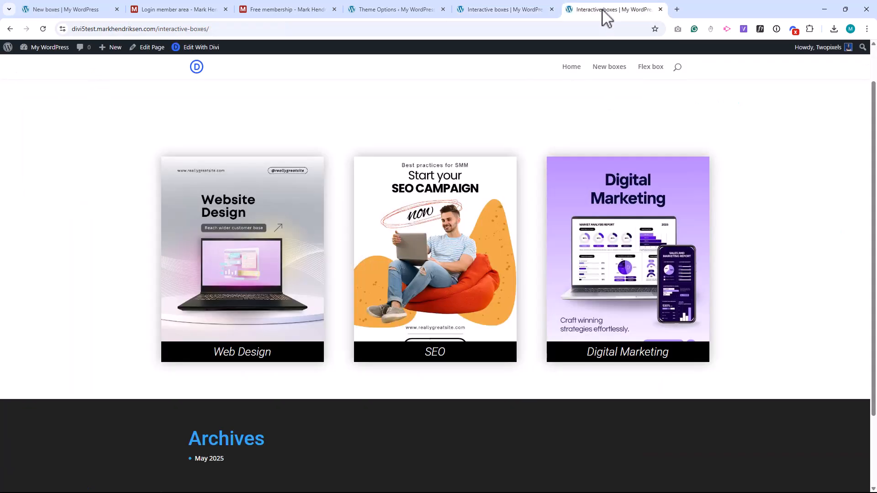